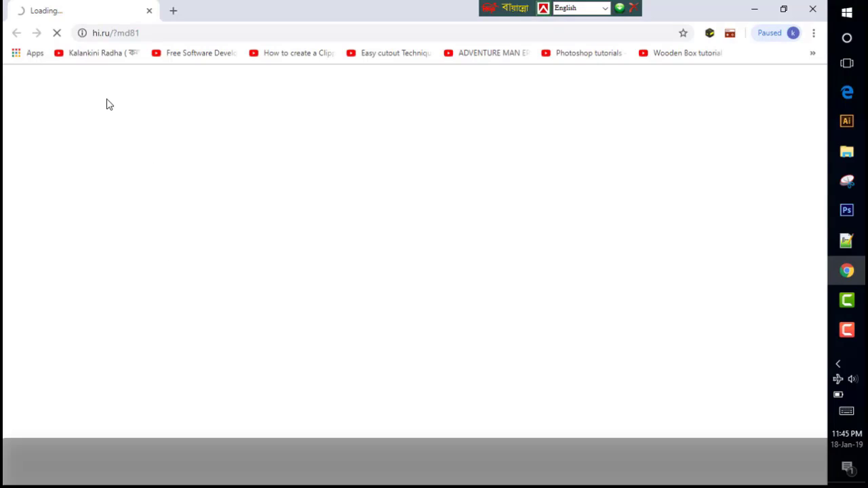
- Search the web for "xampp download" in a new browser tab and dismiss the search-page notice
{"action": "left_click", "coordinate": [173, 11]}
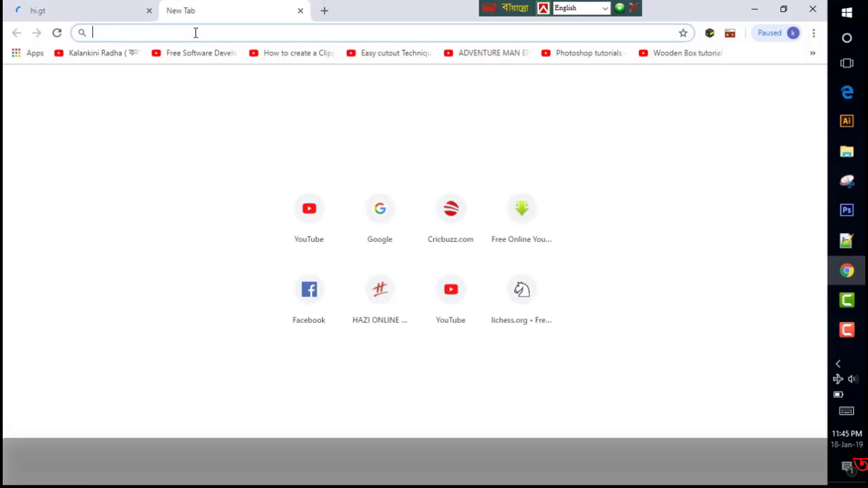
{"action": "key", "text": "ctrl+plus"}
{"action": "key", "text": "ctrl+plus"}
{"action": "key", "text": "ctrl+plus"}
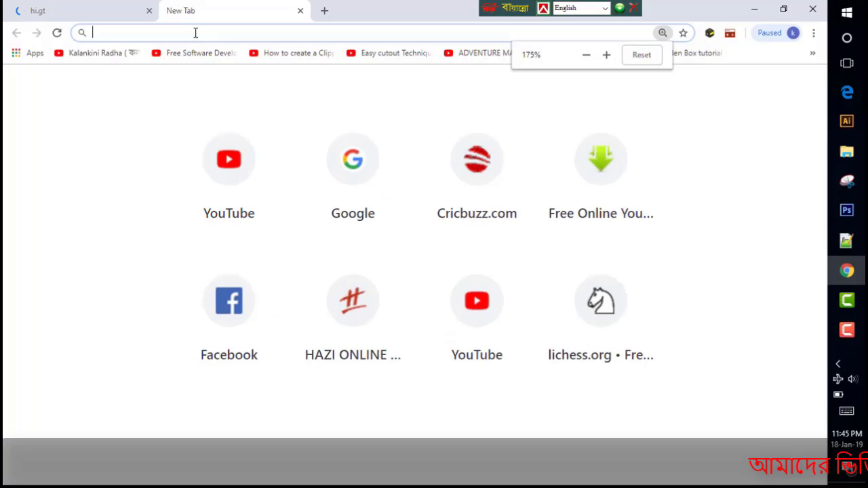
{"action": "type", "text": "xampp"}
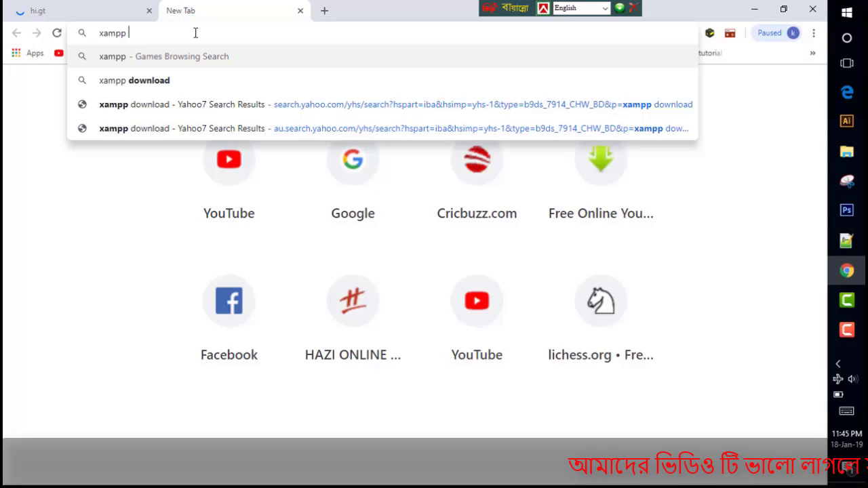
{"action": "type", "text": " dow"}
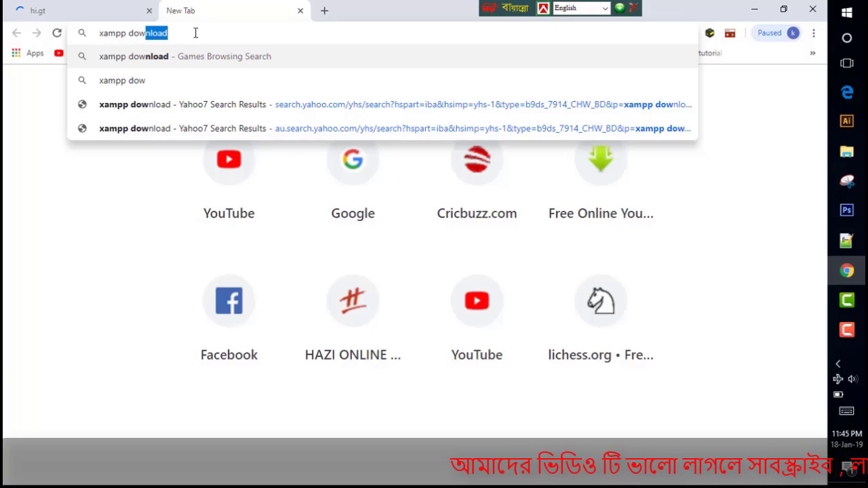
{"action": "type", "text": "nload"}
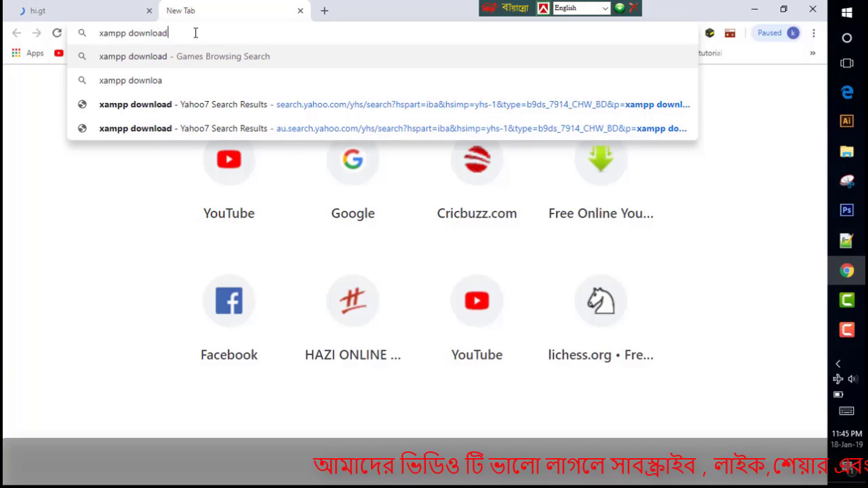
{"action": "key", "text": "Return"}
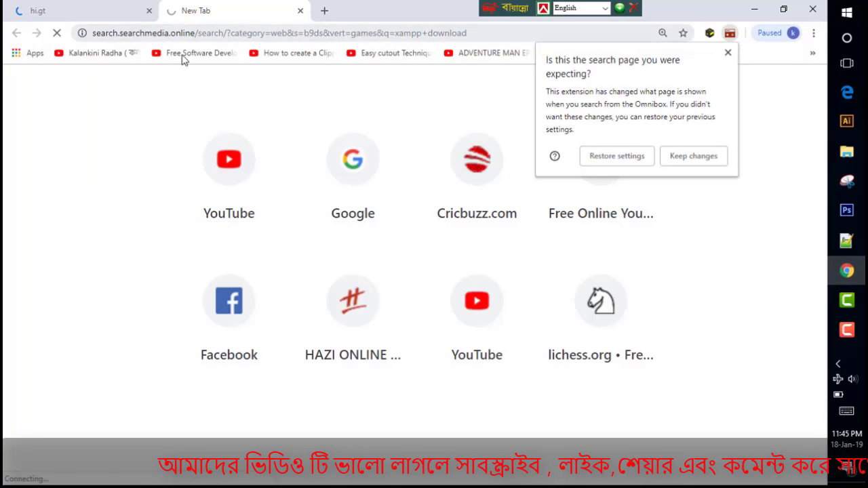
{"action": "left_click", "coordinate": [728, 53]}
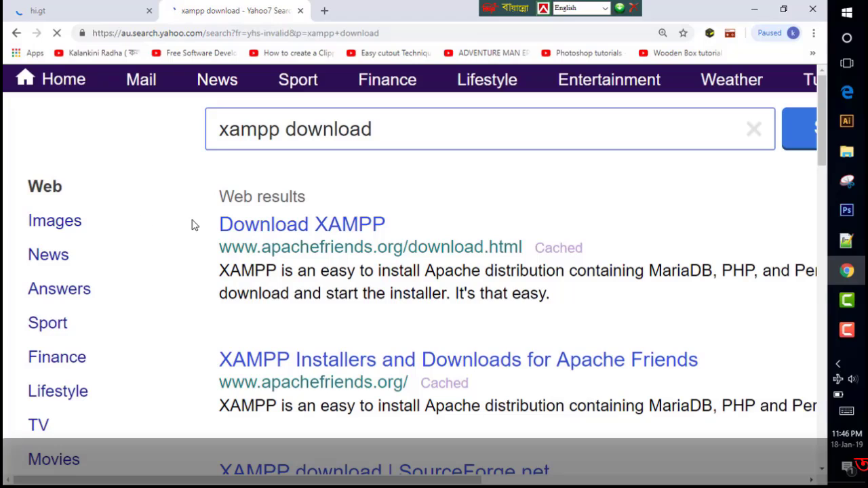
- Open the apachefriends.org "Download XAMPP" search result in a new tab and switch to it
{"action": "right_click", "coordinate": [244, 235]}
{"action": "left_click", "coordinate": [268, 242]}
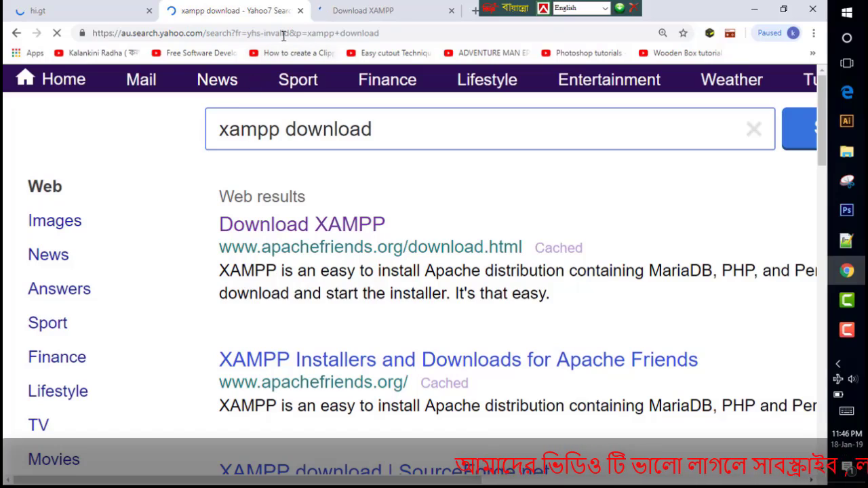
{"action": "left_click", "coordinate": [340, 17]}
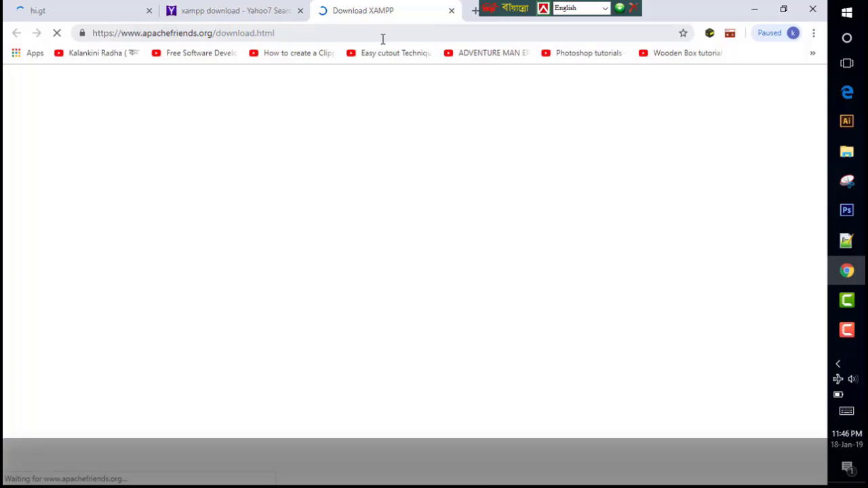
{"action": "mouse_move", "coordinate": [842, 329]}
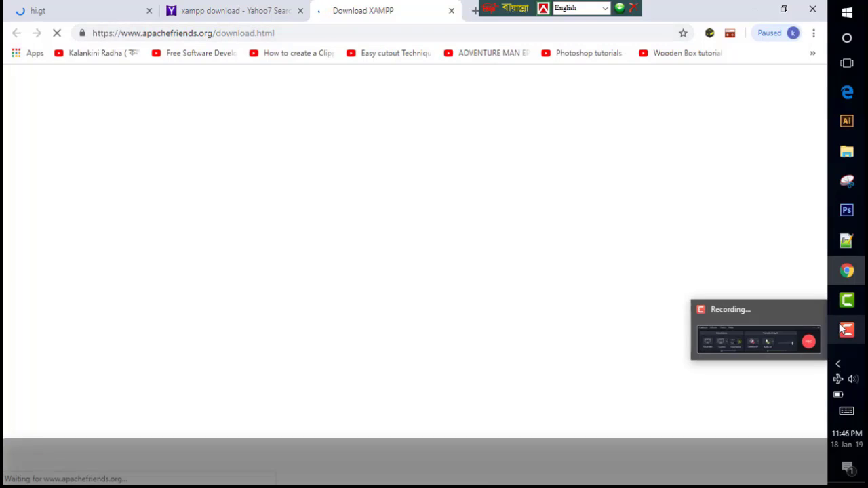
{"action": "left_click", "coordinate": [842, 328]}
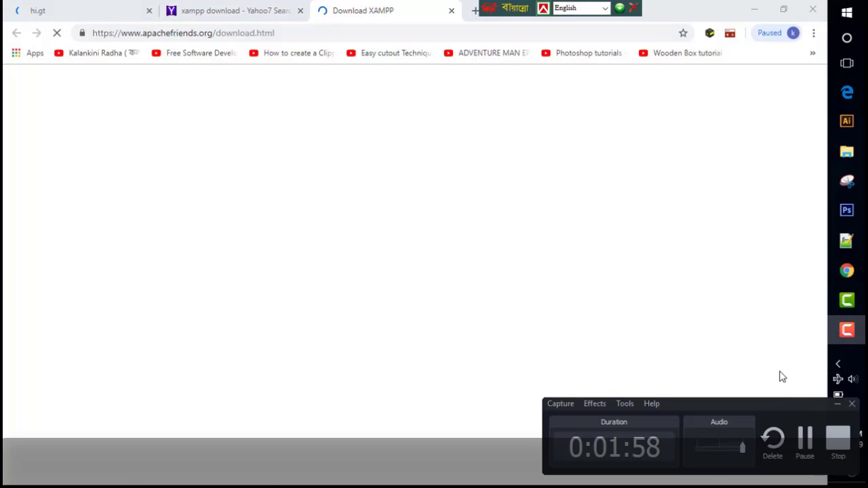
{"action": "left_click", "coordinate": [803, 445]}
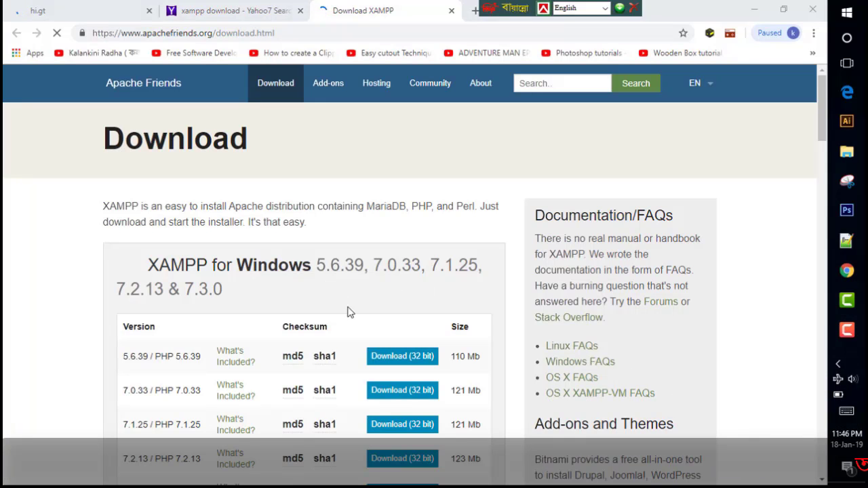
- Start downloading the 32-bit XAMPP 5.6.39 installer for Windows and pause it in the browser's downloads list
{"action": "scroll", "coordinate": [349, 315], "scroll_direction": "down", "scroll_amount": 2}
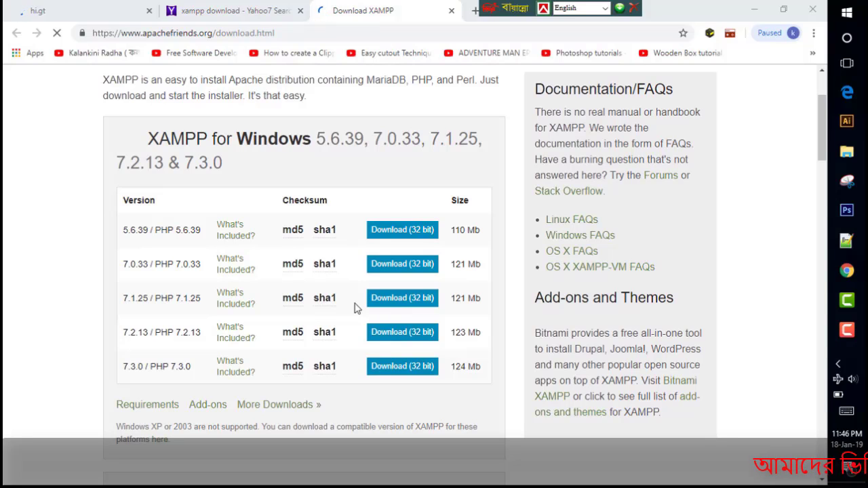
{"action": "left_click", "coordinate": [399, 231]}
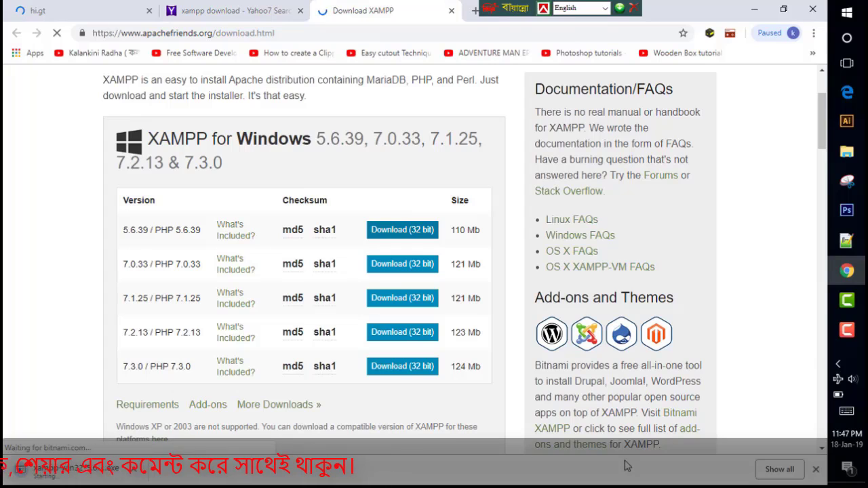
{"action": "left_click", "coordinate": [779, 469]}
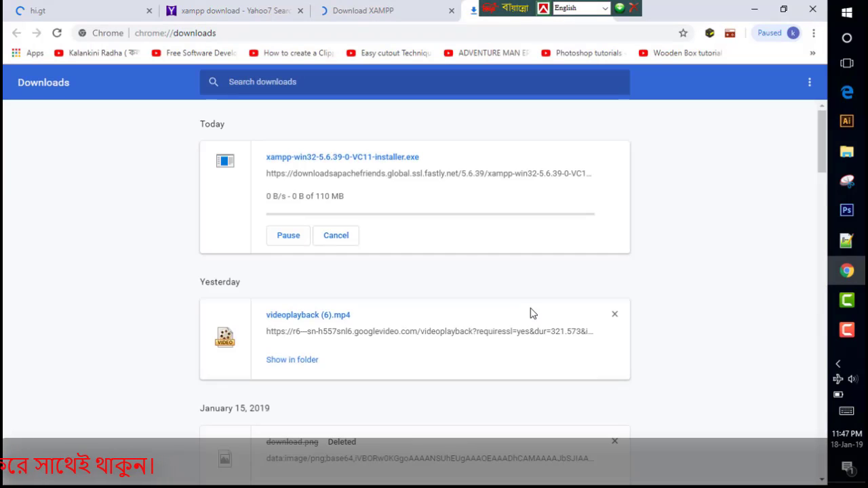
{"action": "left_click", "coordinate": [283, 238]}
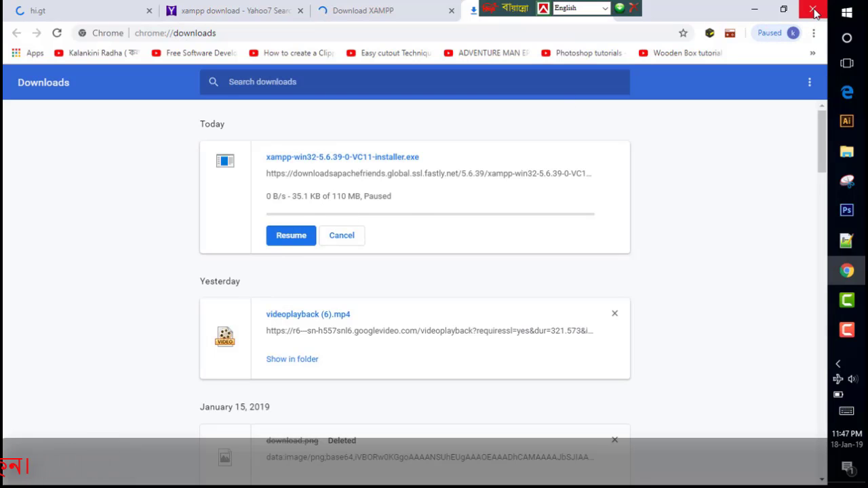
- From the desktop, open New folder and select the xampp-win32-5.6.8-0-VC11-installer file
{"action": "left_click", "coordinate": [758, 14]}
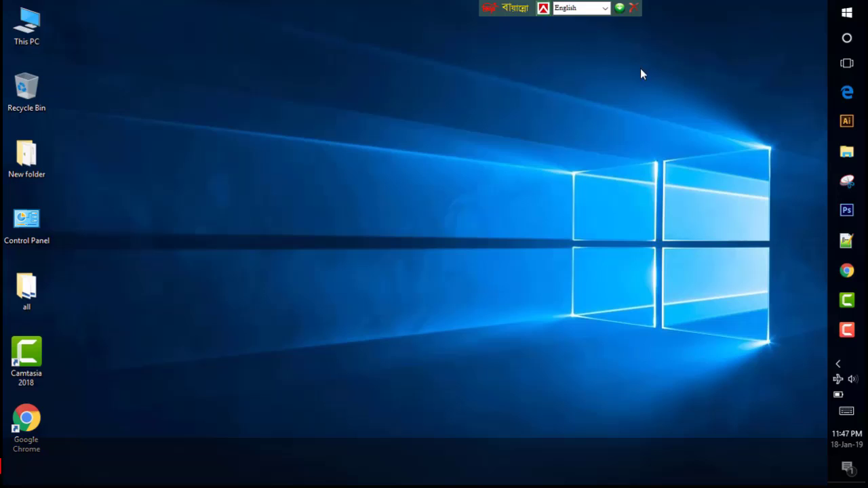
{"action": "double_click", "coordinate": [23, 175]}
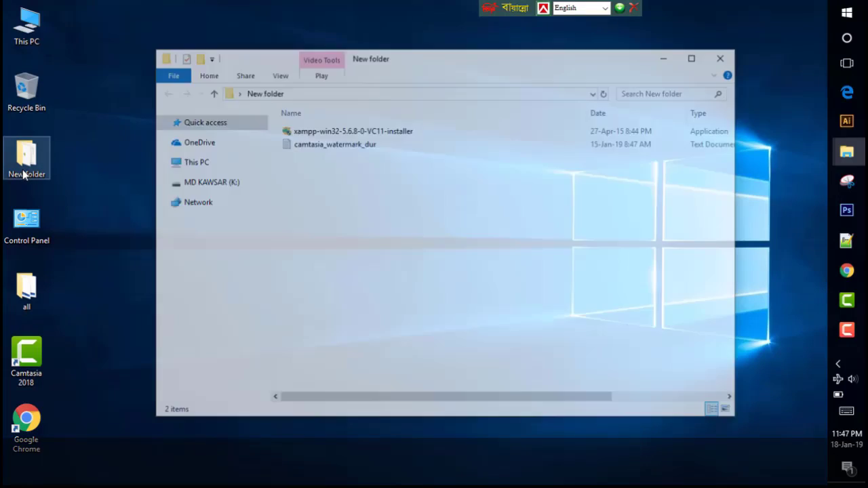
{"action": "left_click", "coordinate": [341, 134]}
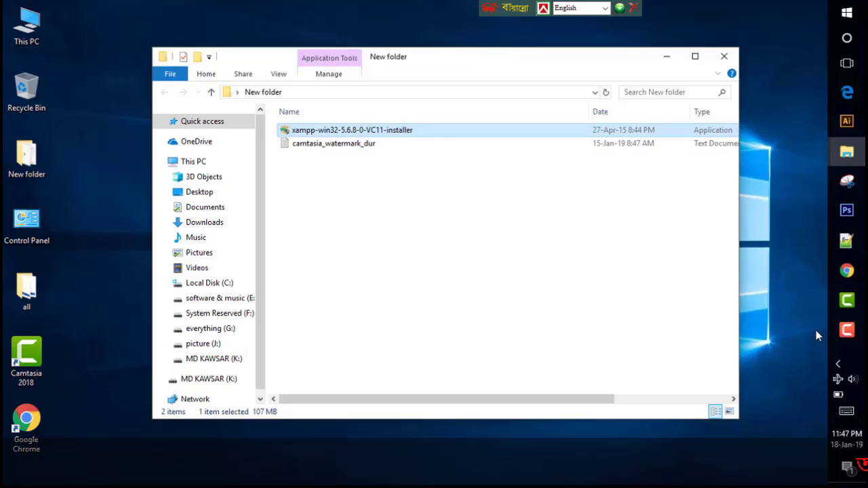
- Disconnect the computer from the Potato chips Wi-Fi network
{"action": "left_click", "coordinate": [841, 379]}
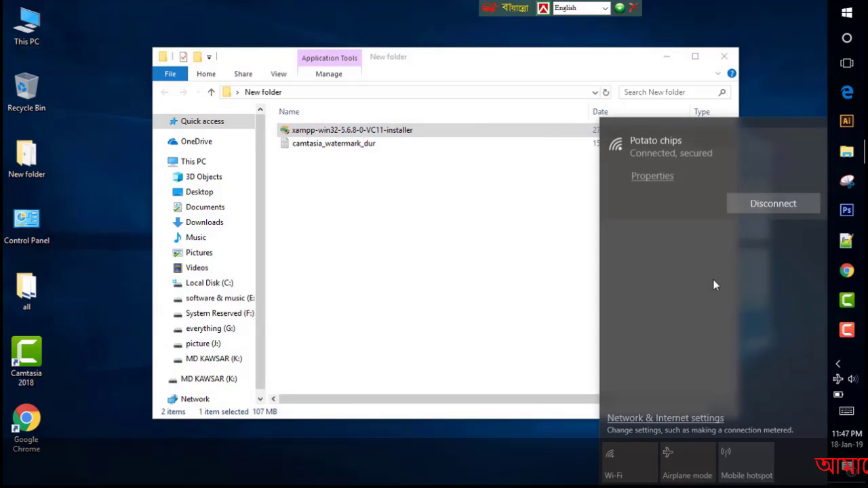
{"action": "left_click", "coordinate": [751, 200]}
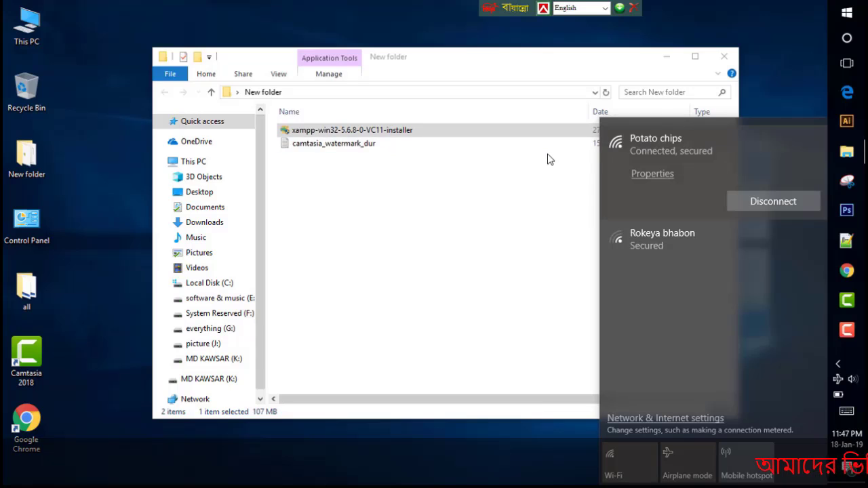
{"action": "left_click", "coordinate": [761, 89]}
- Launch xampp-win32-5.6.8-0-VC11-installer and minimise the folder window to reach the setup wizard
{"action": "left_click", "coordinate": [359, 130]}
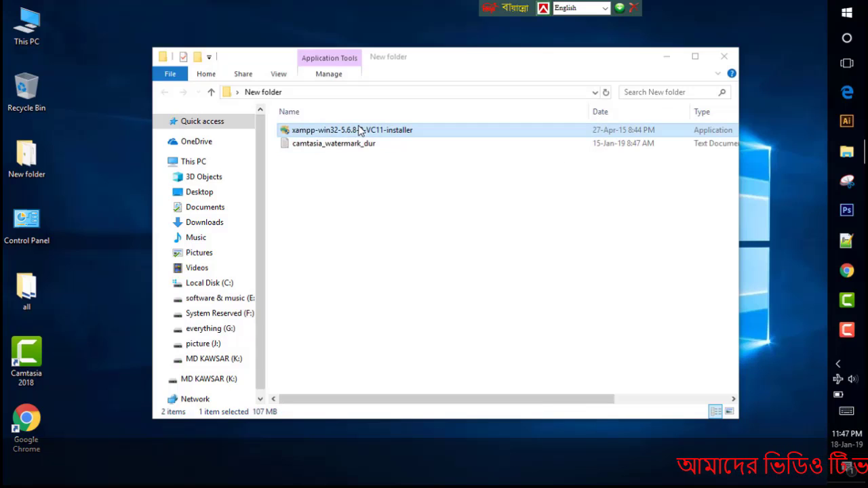
{"action": "double_click", "coordinate": [359, 130]}
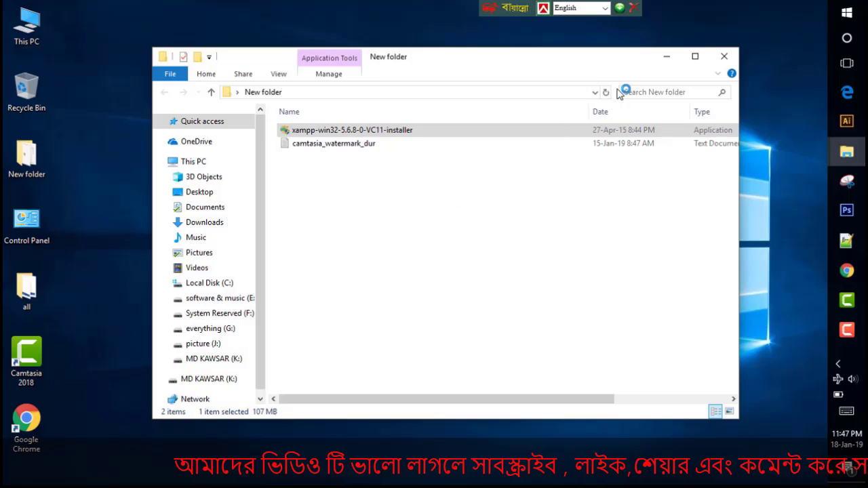
{"action": "left_click", "coordinate": [667, 61]}
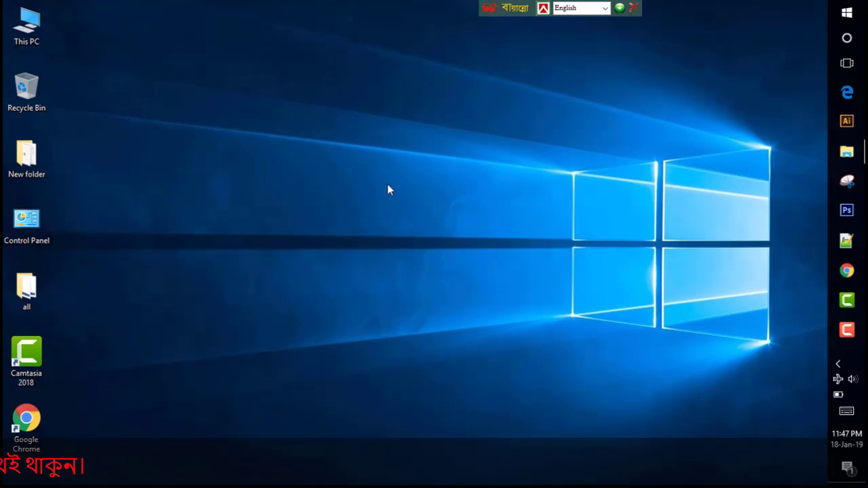
{"action": "left_click", "coordinate": [432, 272]}
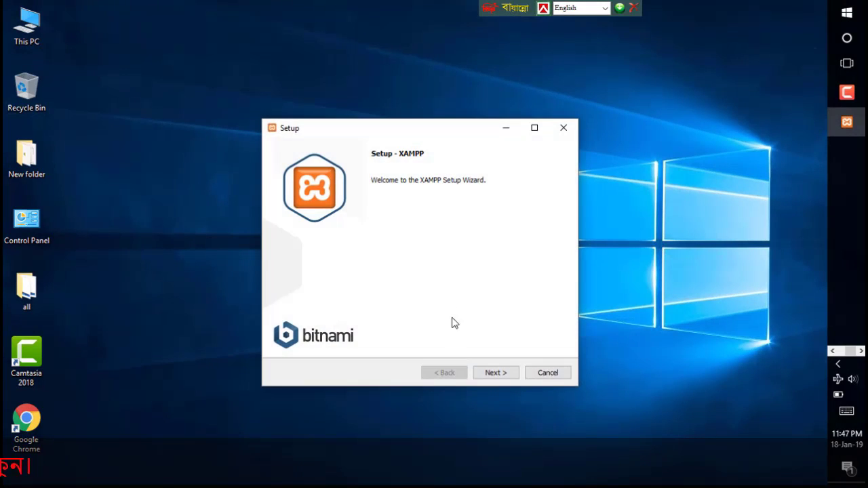
- Go through the XAMPP setup with all components and the C:\xampp folder kept, and start the installation
{"action": "left_click", "coordinate": [497, 375]}
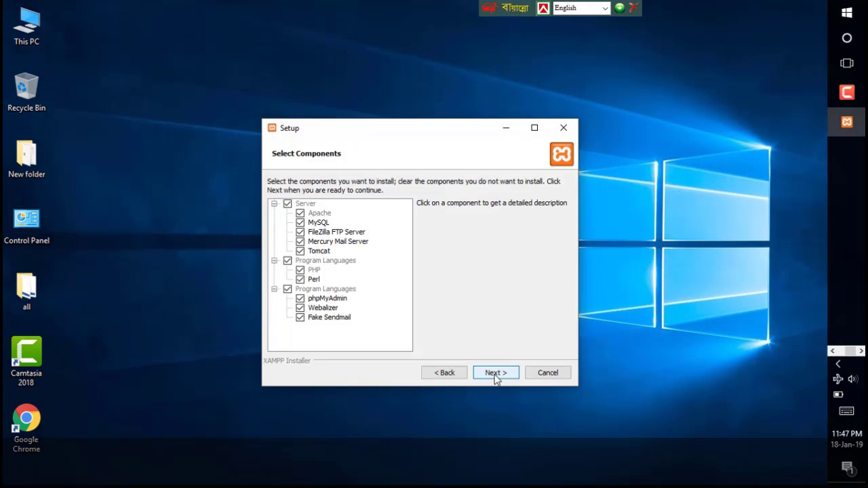
{"action": "left_click", "coordinate": [497, 375]}
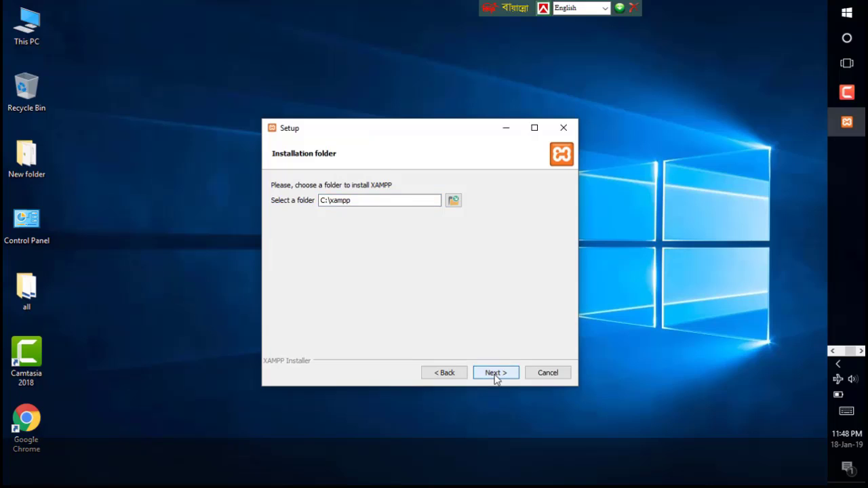
{"action": "left_click", "coordinate": [497, 374]}
{"action": "left_click", "coordinate": [496, 374]}
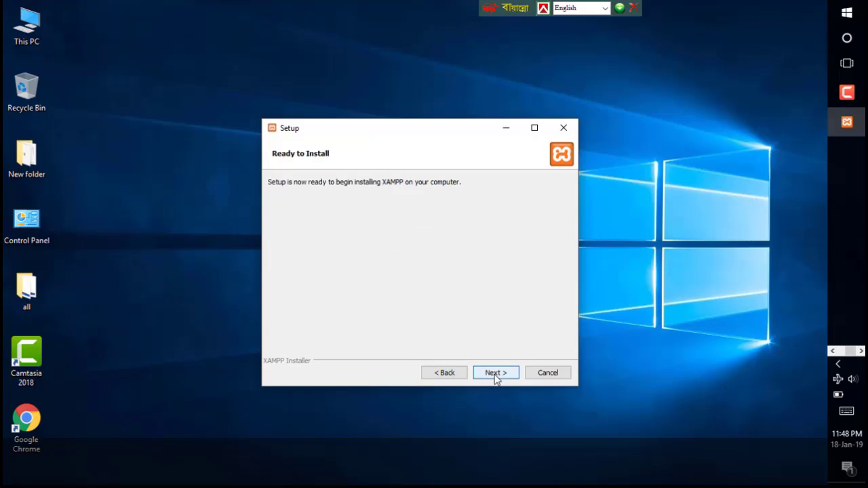
{"action": "left_click", "coordinate": [497, 374]}
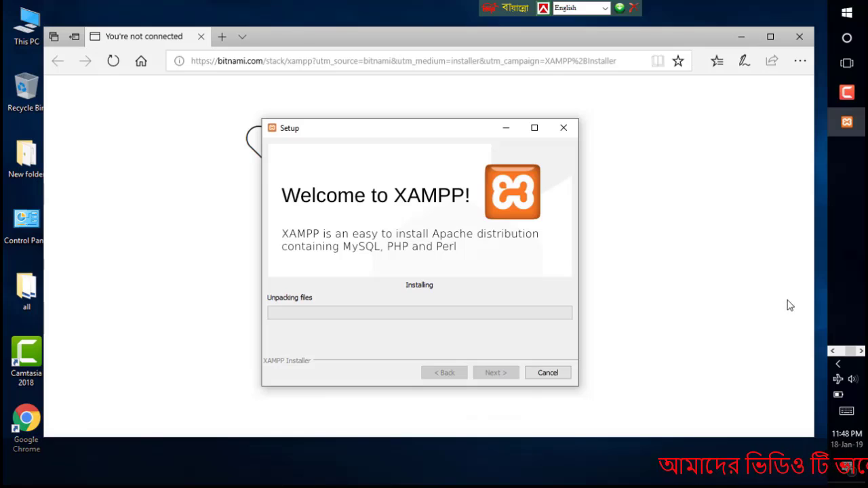
- Finish the XAMPP setup wizard with the option to start the Control Panel kept on
{"action": "left_click", "coordinate": [846, 91]}
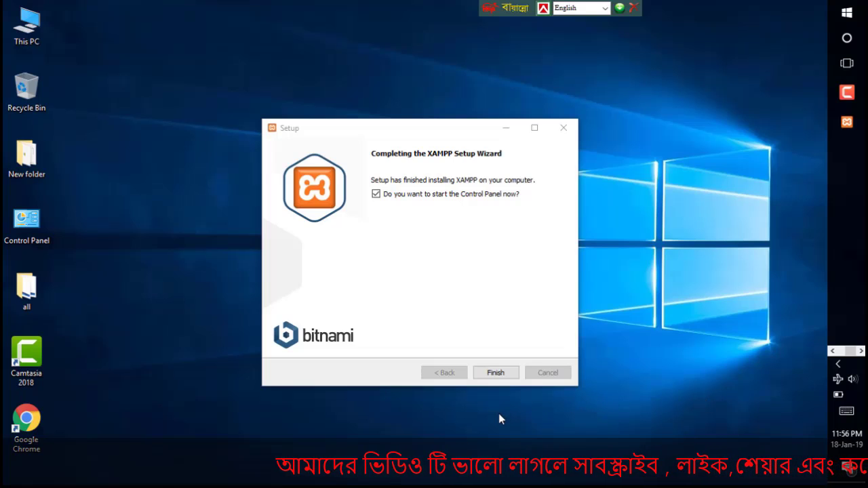
{"action": "left_click", "coordinate": [503, 378]}
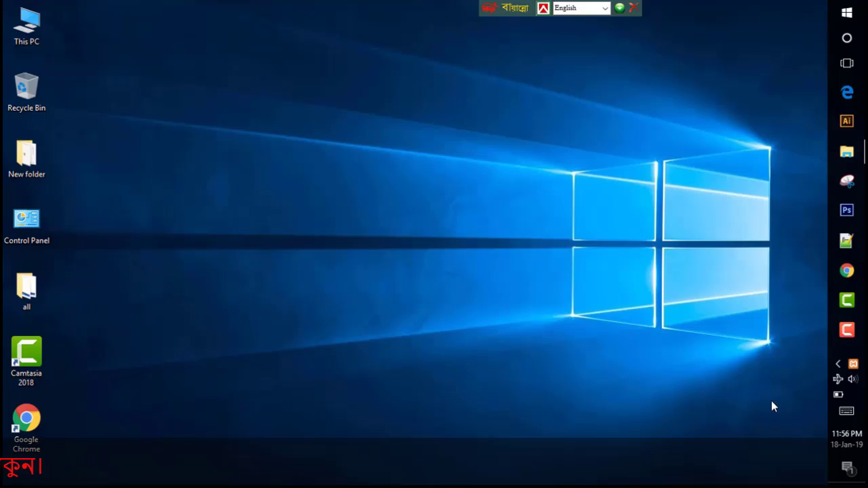
{"action": "left_click", "coordinate": [856, 342]}
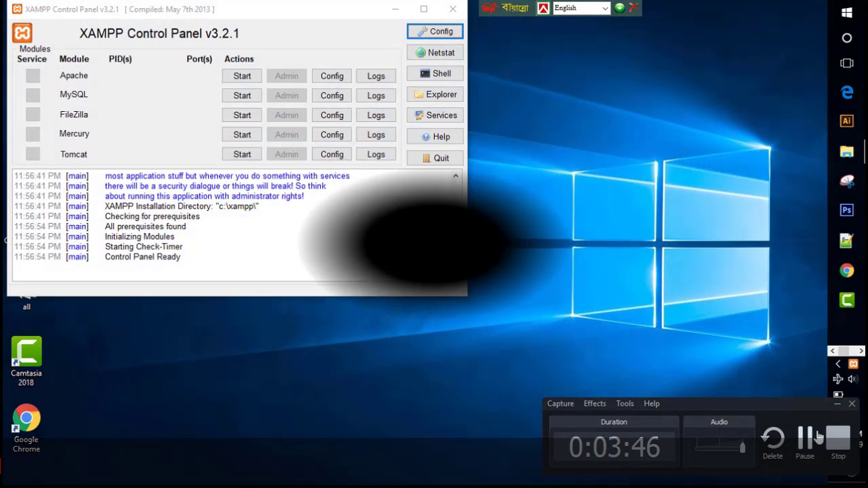